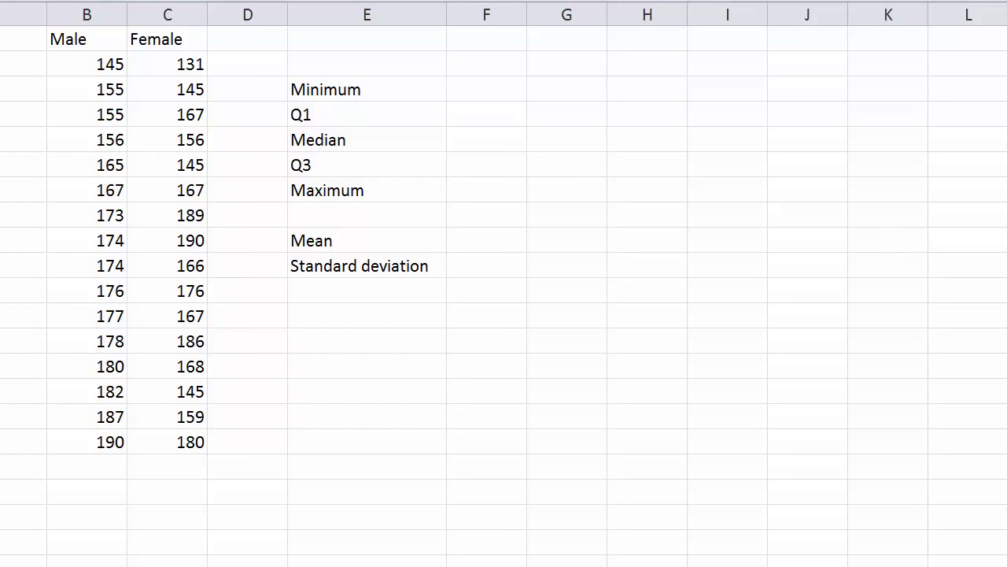
Step: Enter =MIN(B2:B17) beside the Minimum label to get 145
left_click_drag(74, 62, 110, 442)
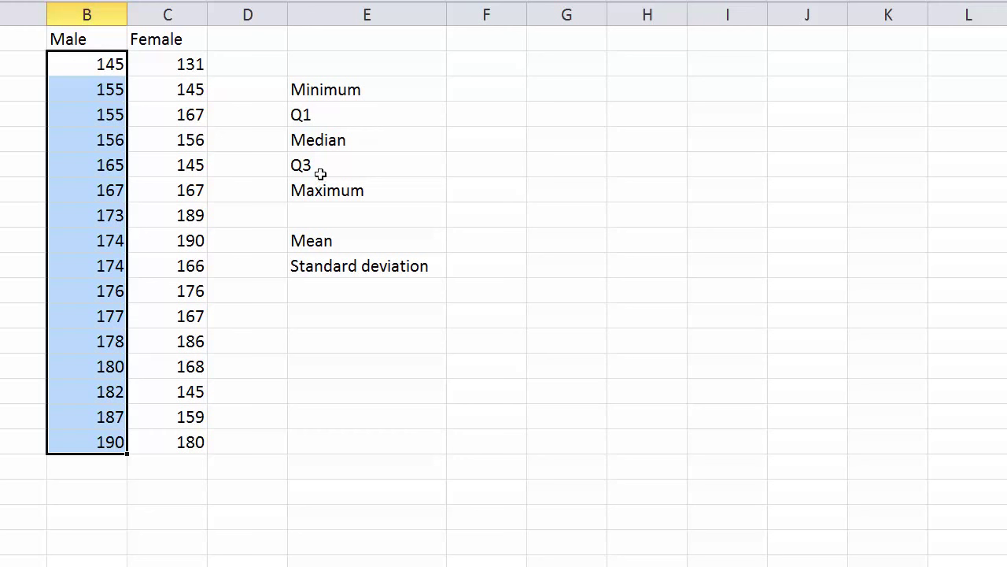
left_click(460, 92)
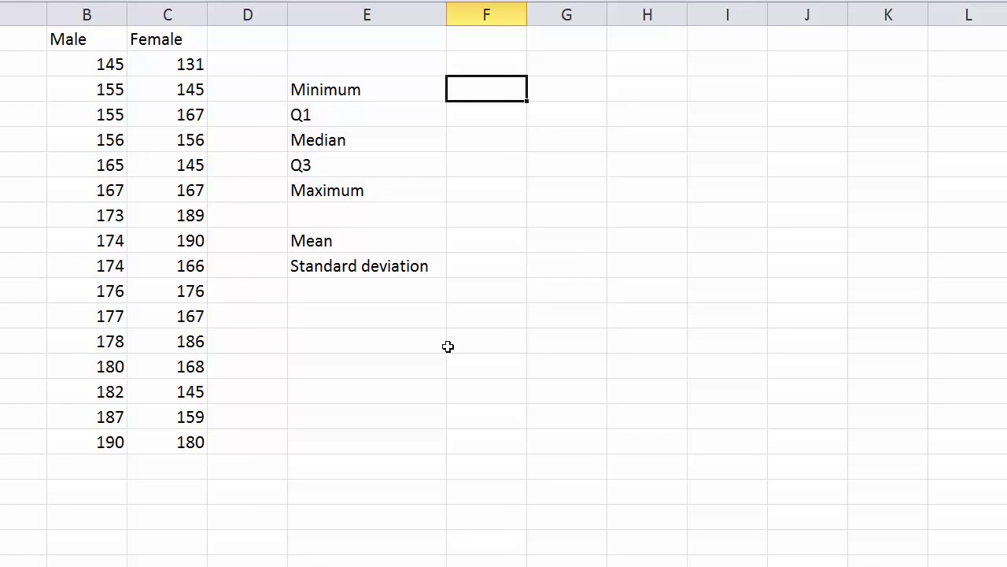
type("=mi")
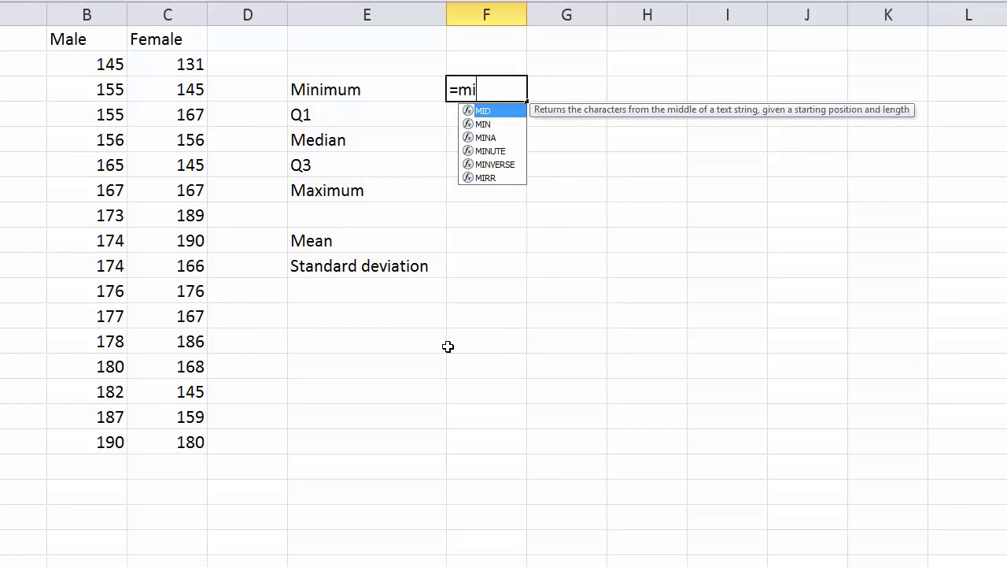
type("n(")
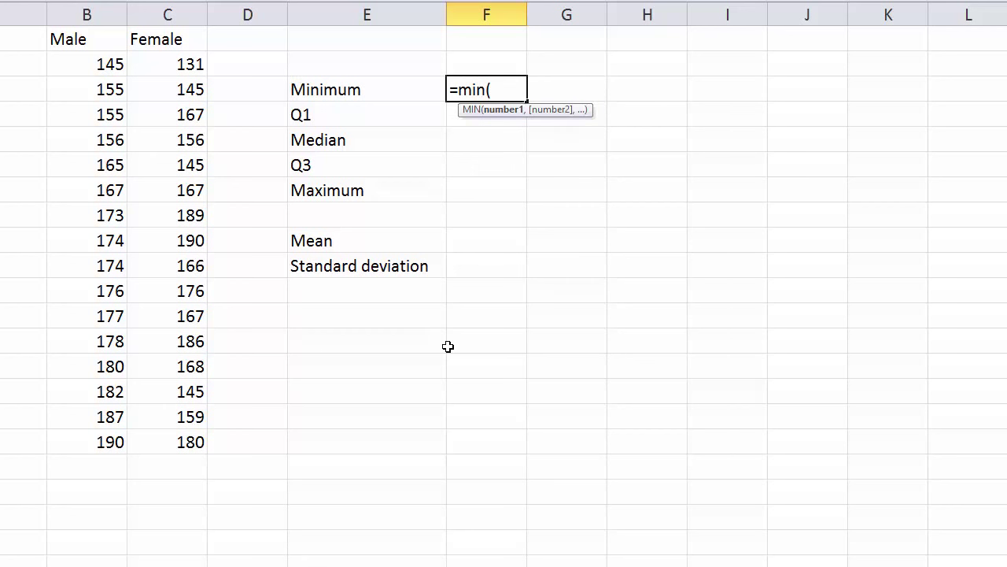
left_click_drag(89, 63, 90, 433)
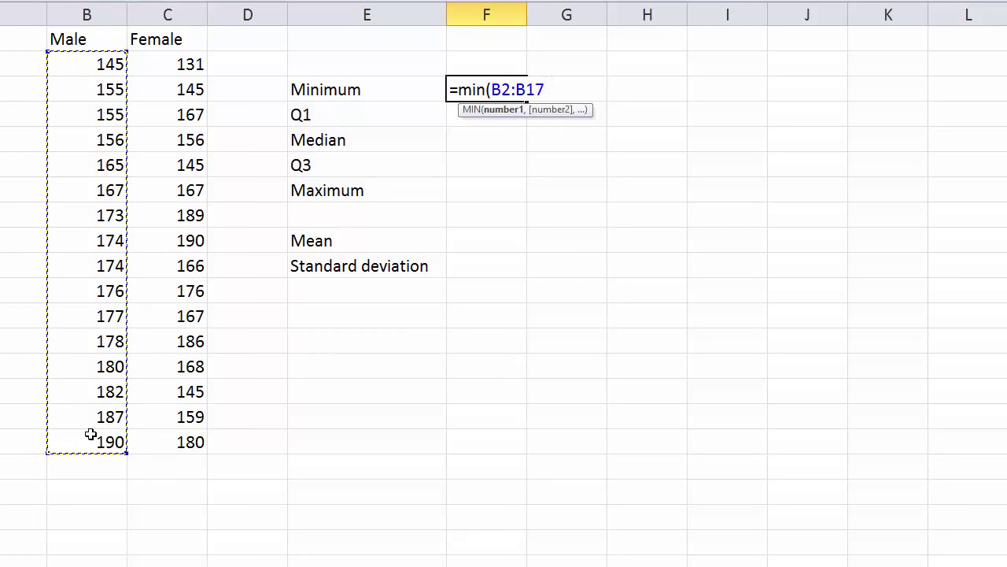
type(")")
key("Return")
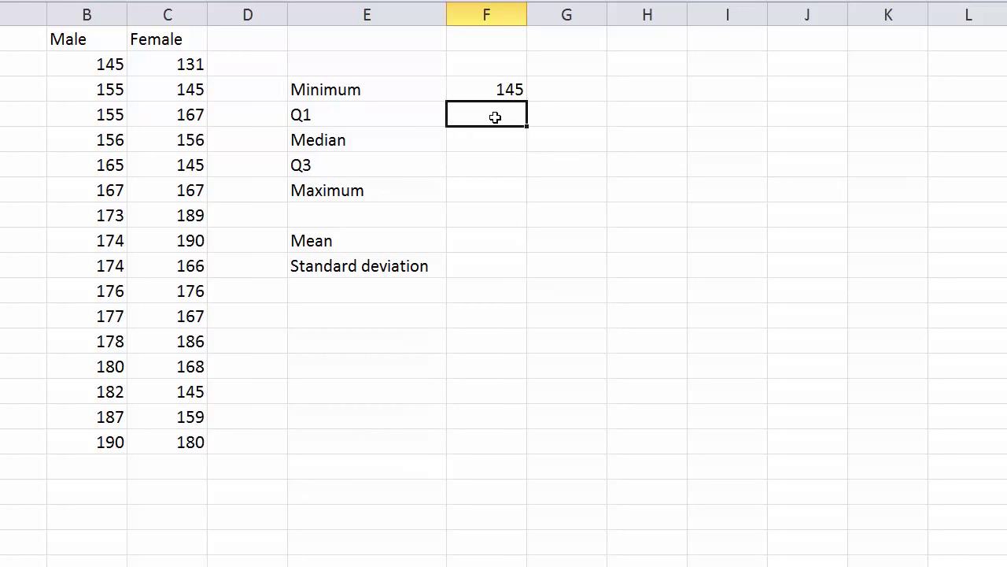
Step: Enter =QUARTILE(B2:B17,1) beside the Q1 label to get 162.75
type("=q")
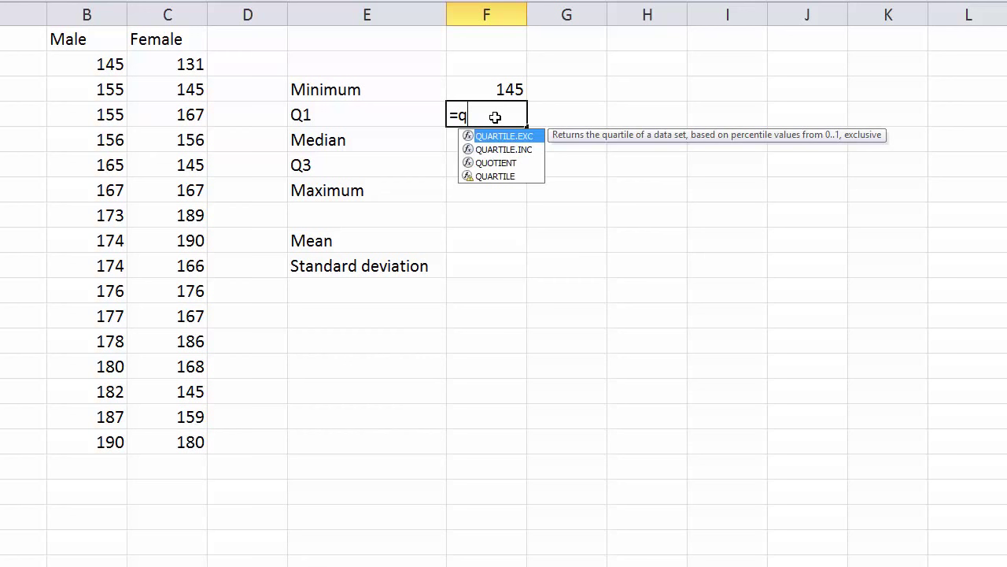
type("uartile")
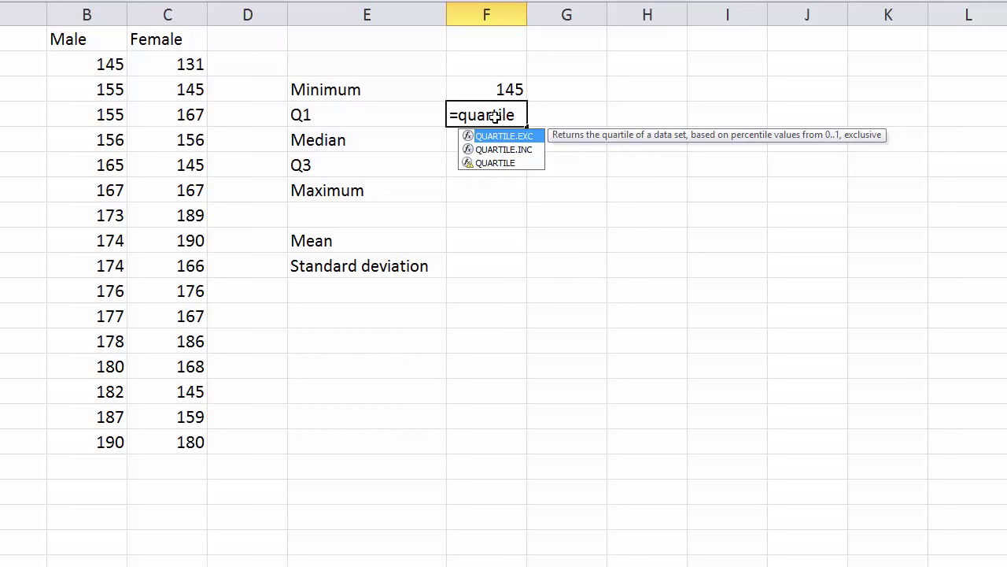
type("(")
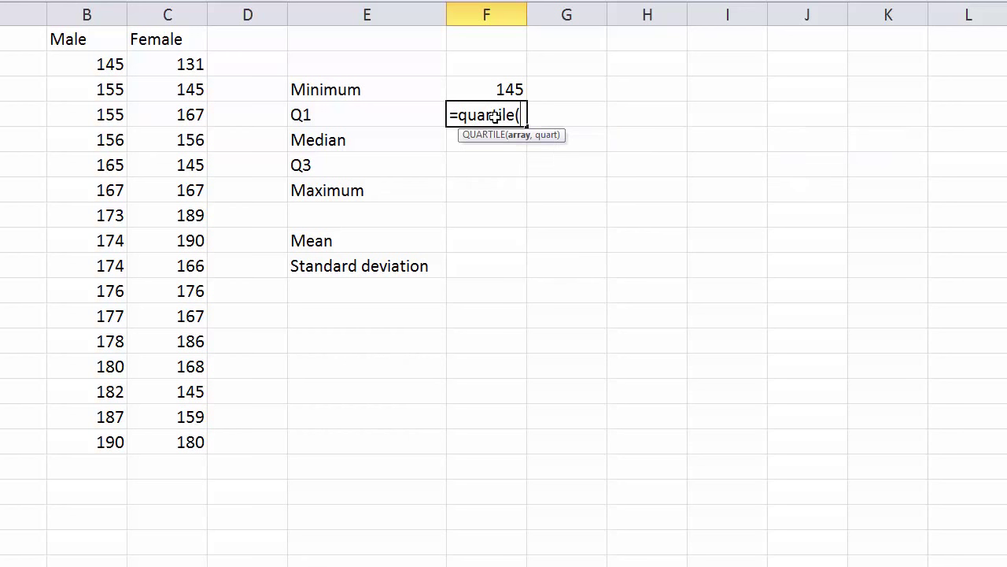
left_click_drag(87, 66, 106, 447)
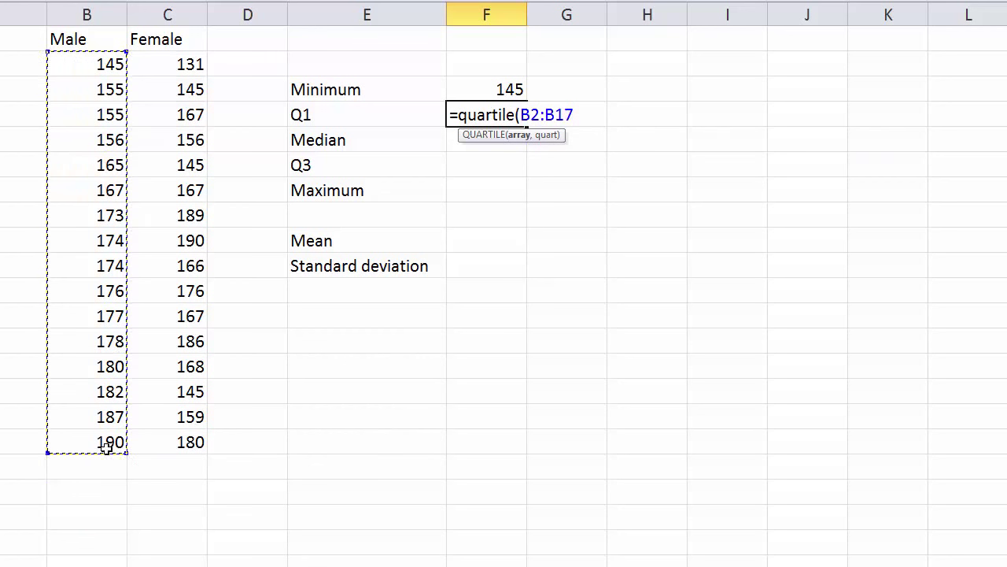
type(")")
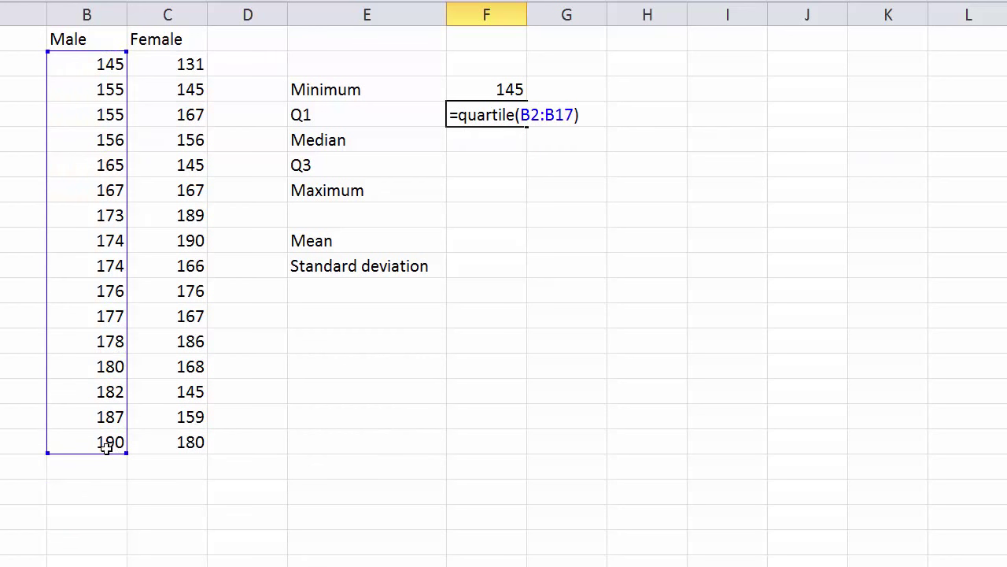
key("BackSpace")
type(",")
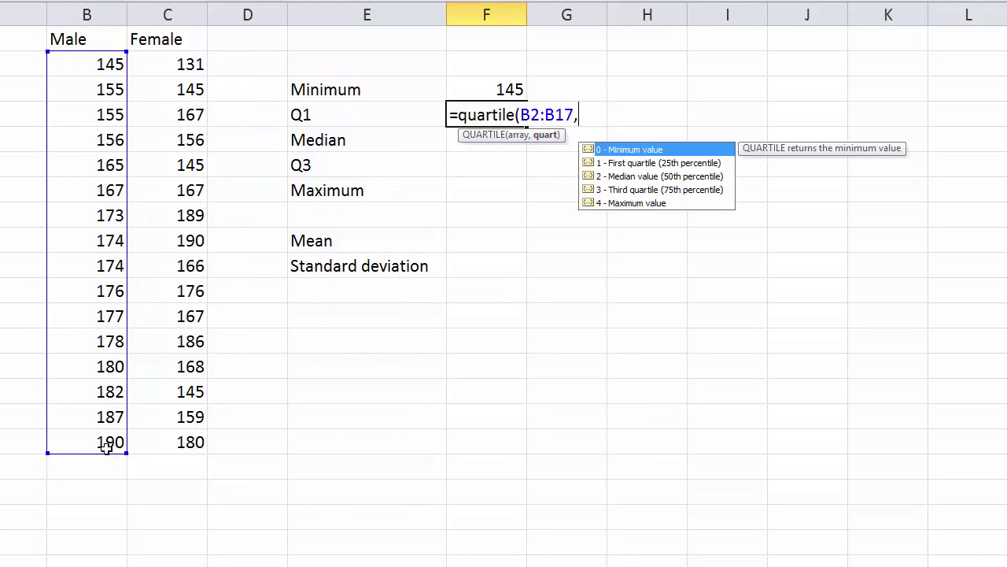
type("1)")
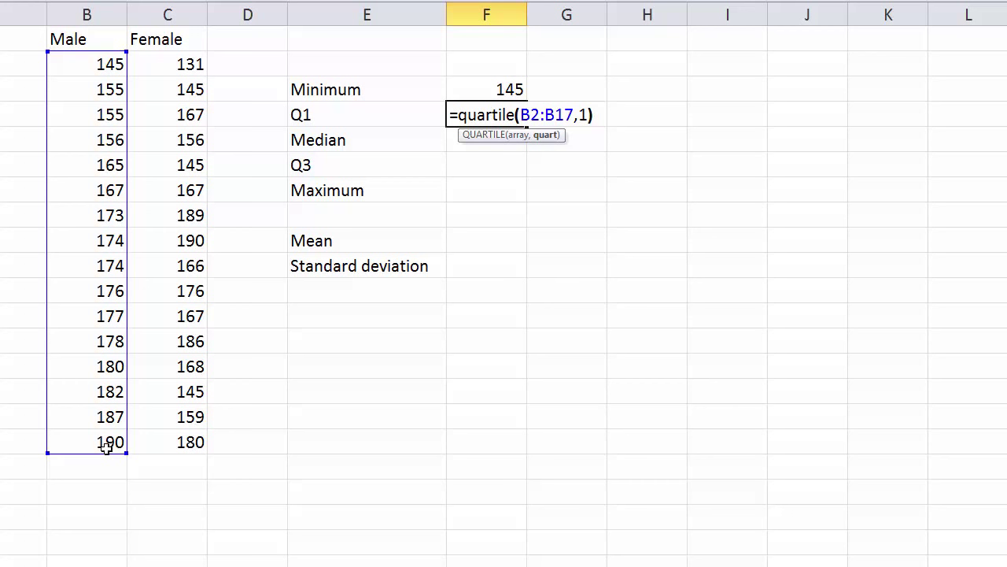
key("Return")
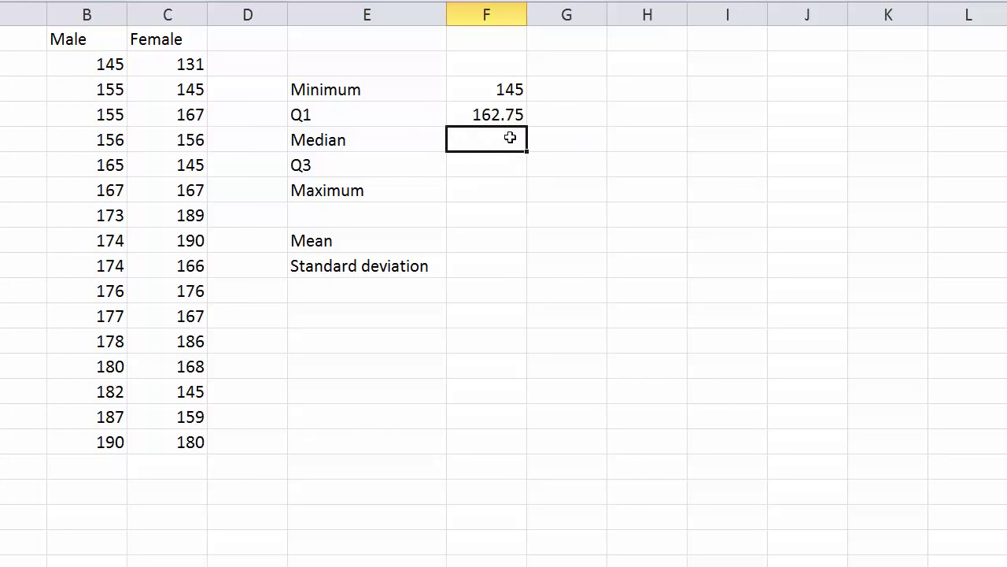
Step: Enter =MEDIAN(B2:B17) beside the Median label to get 174
type("=median")
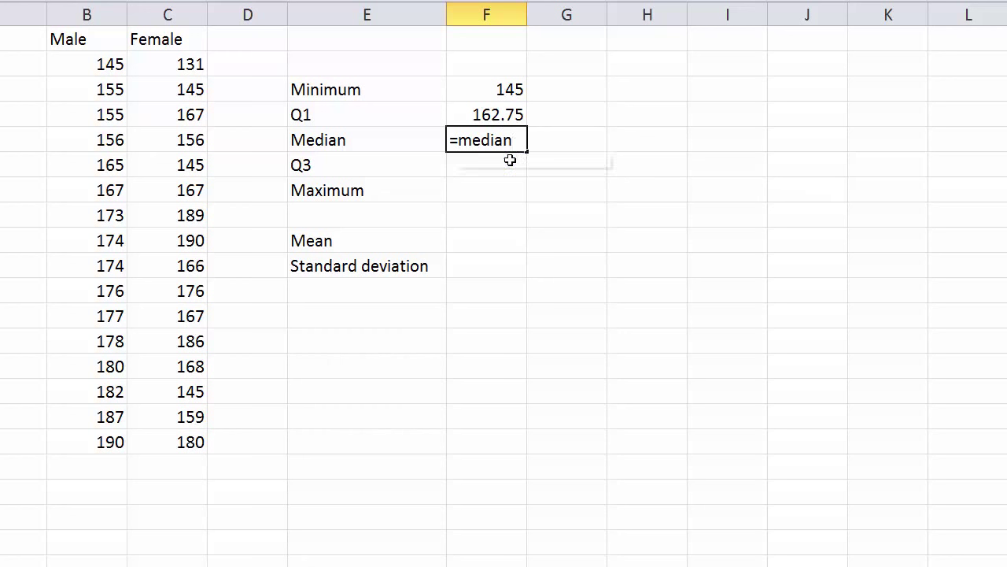
type("(")
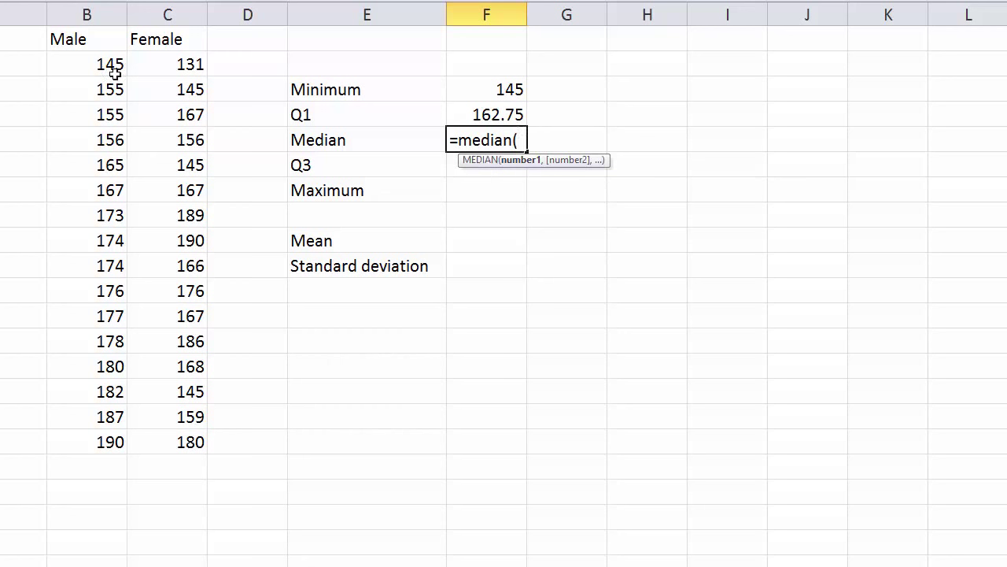
left_click_drag(88, 65, 116, 442)
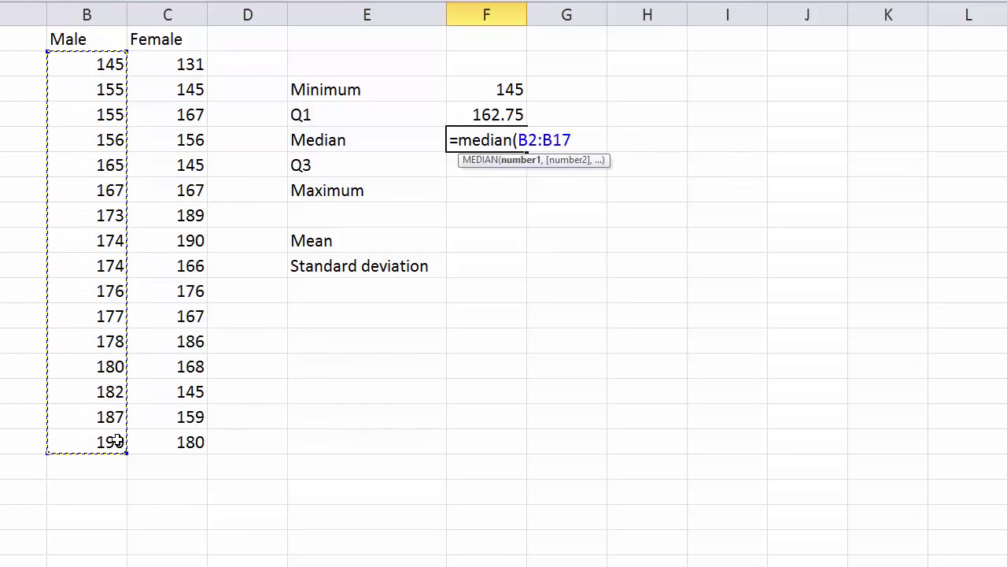
type(")")
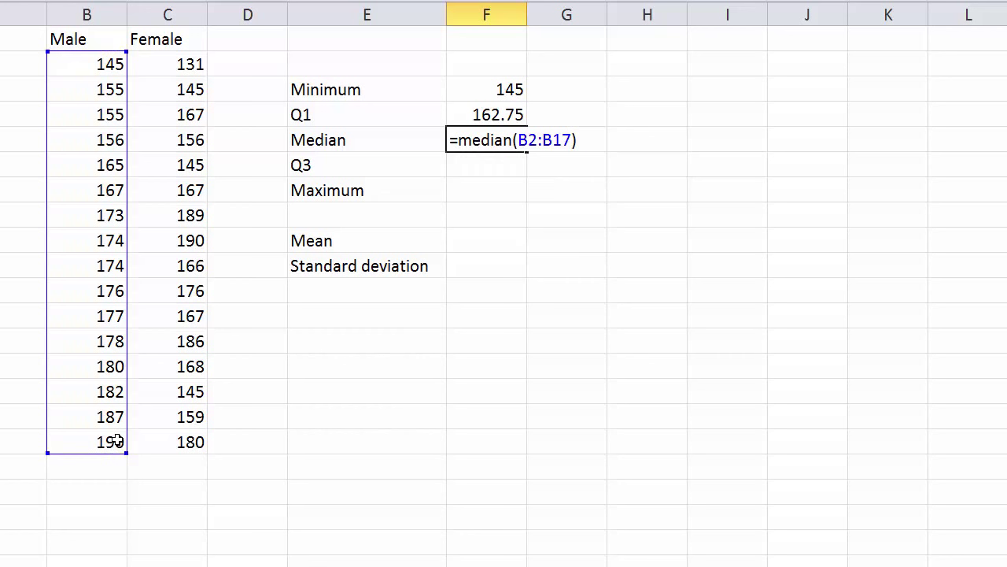
key("Return")
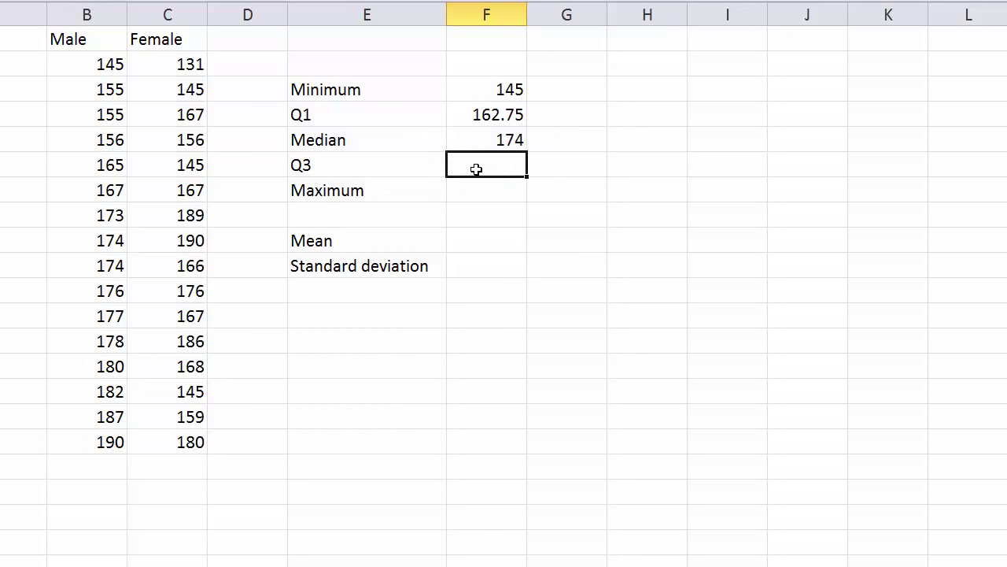
Step: Enter =QUARTILE(B2:B17,3) beside the Q3 label to get 178.5
type("=quart")
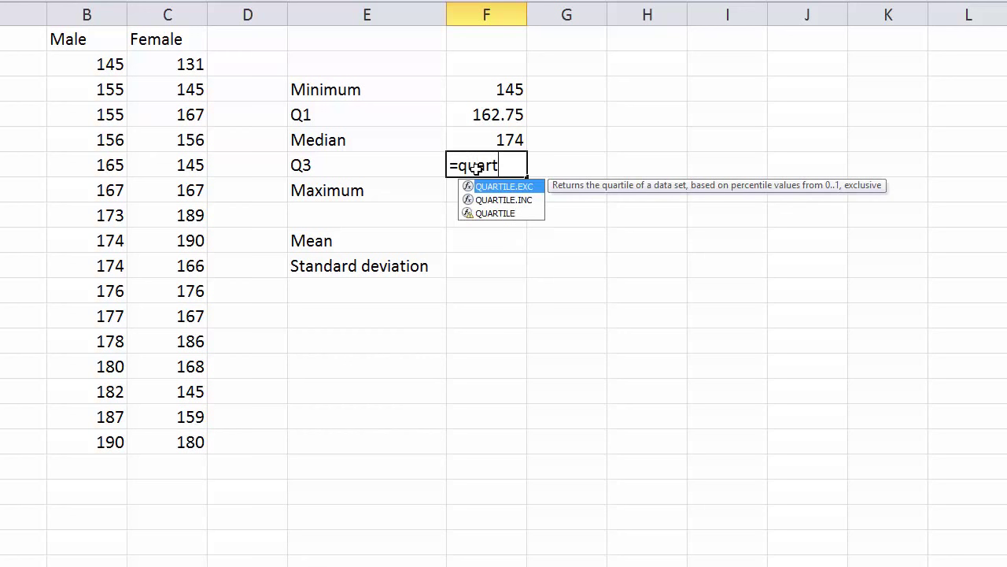
type("ile(")
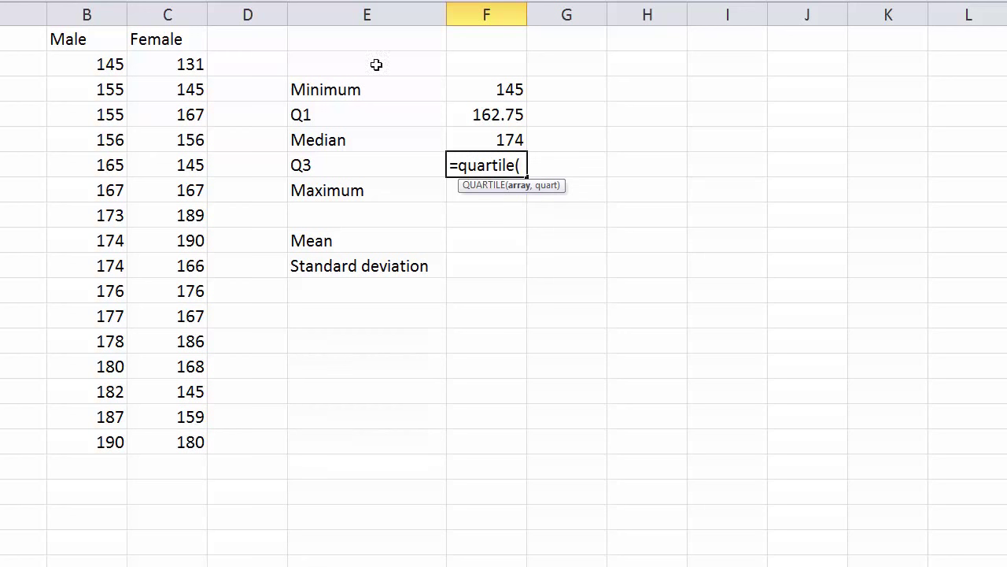
left_click_drag(107, 71, 81, 445)
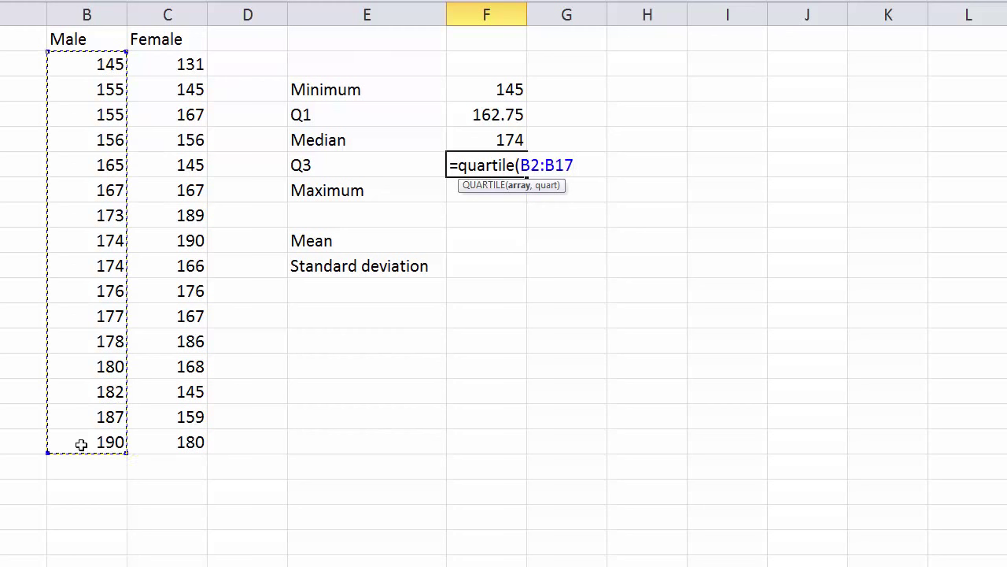
type(",3)")
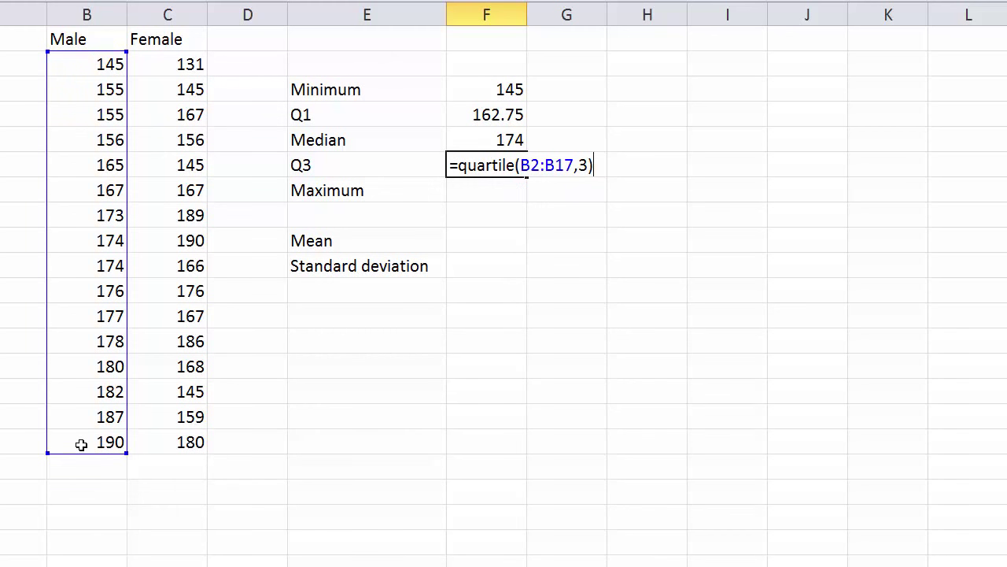
key("Return")
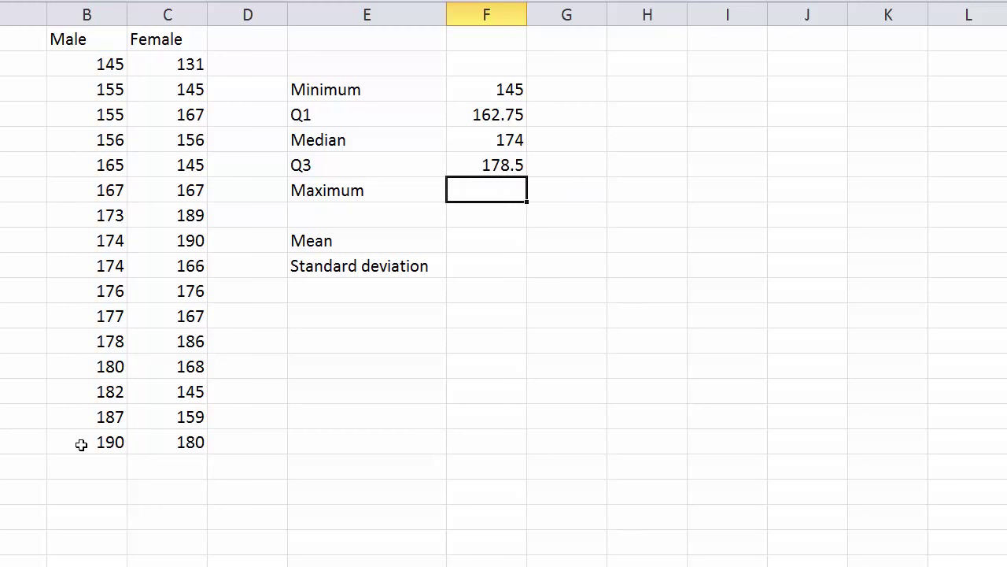
type("=max")
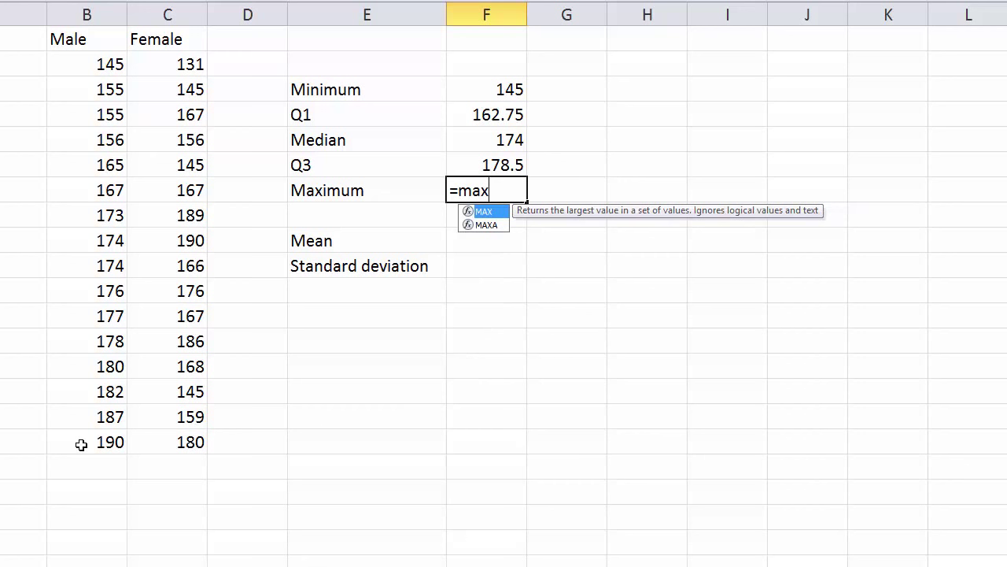
type("(")
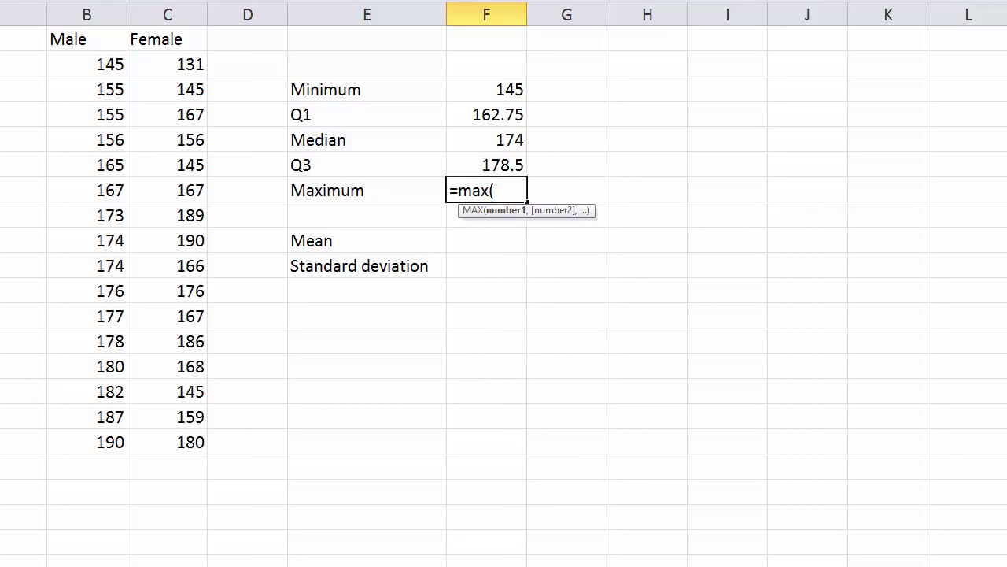
Step: Complete =MAX(B2:B17) beside the Maximum label to get 190
left_click_drag(96, 65, 97, 451)
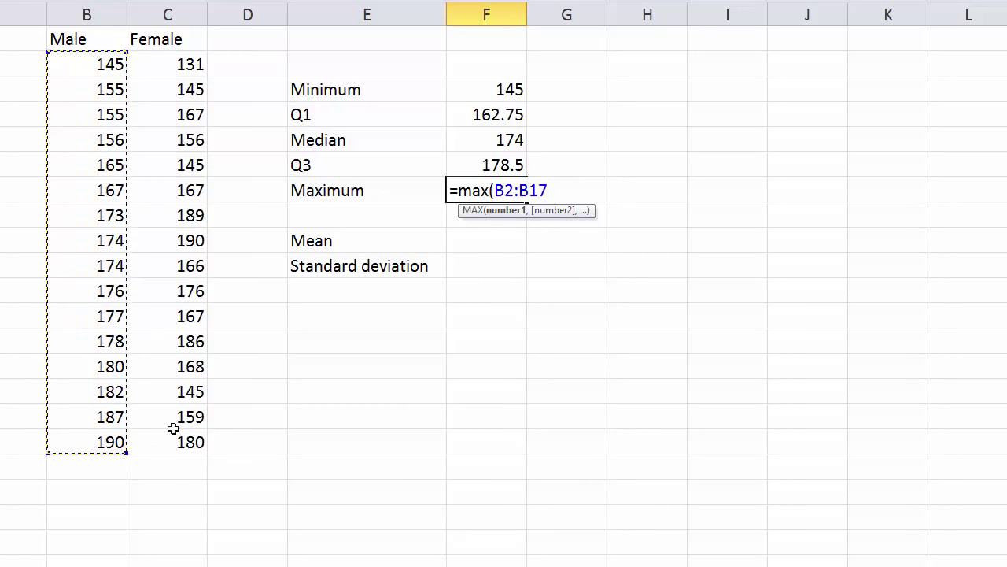
type(")")
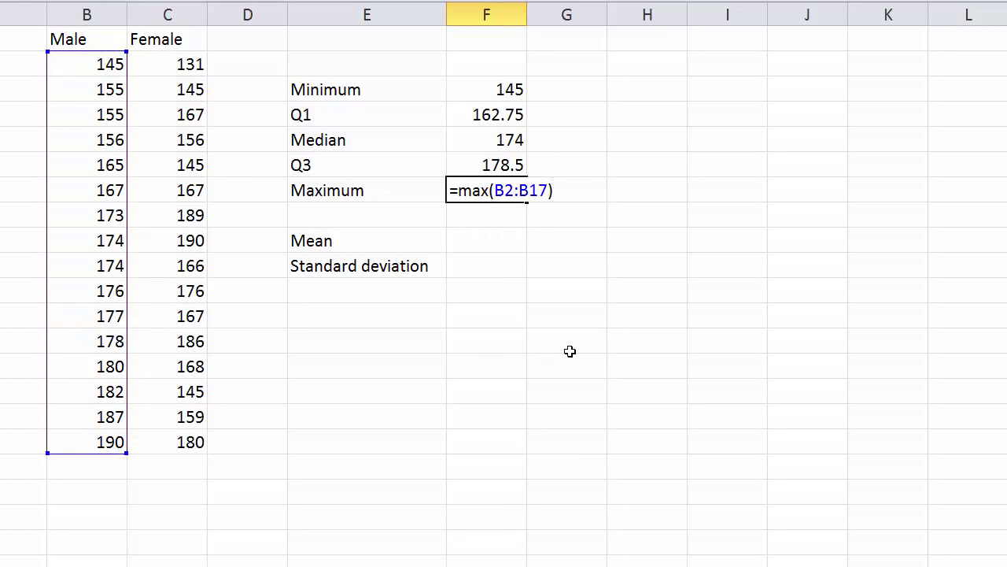
key("Return")
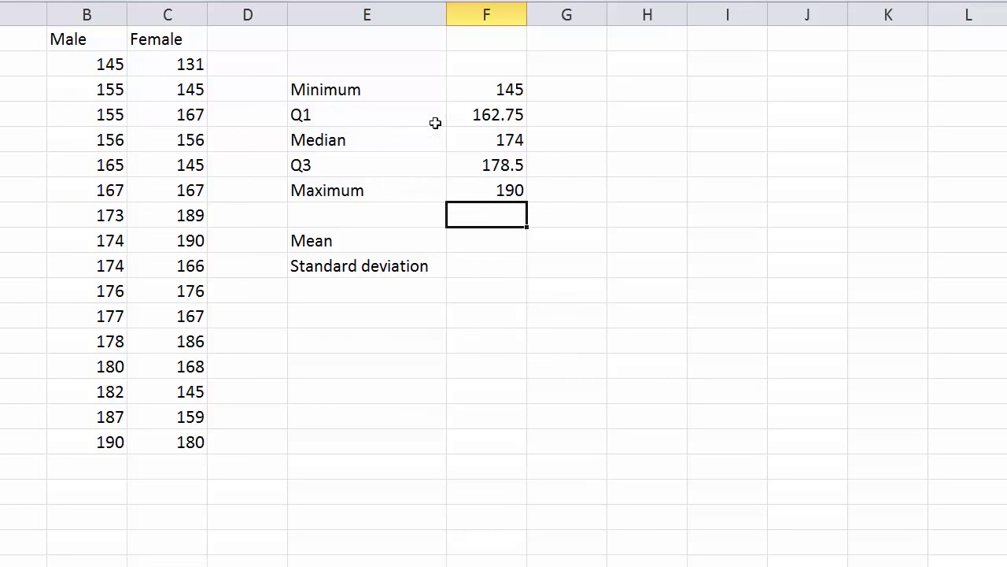
left_click(479, 245)
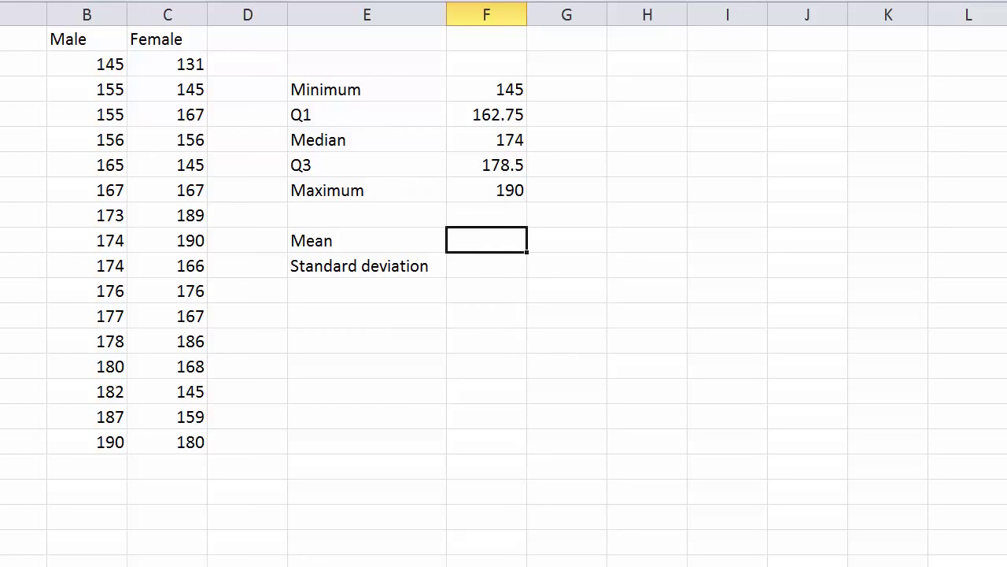
Step: Enter =AVERAGE(B2:B17) beside the Mean label to get 170.875
type("=")
type("average")
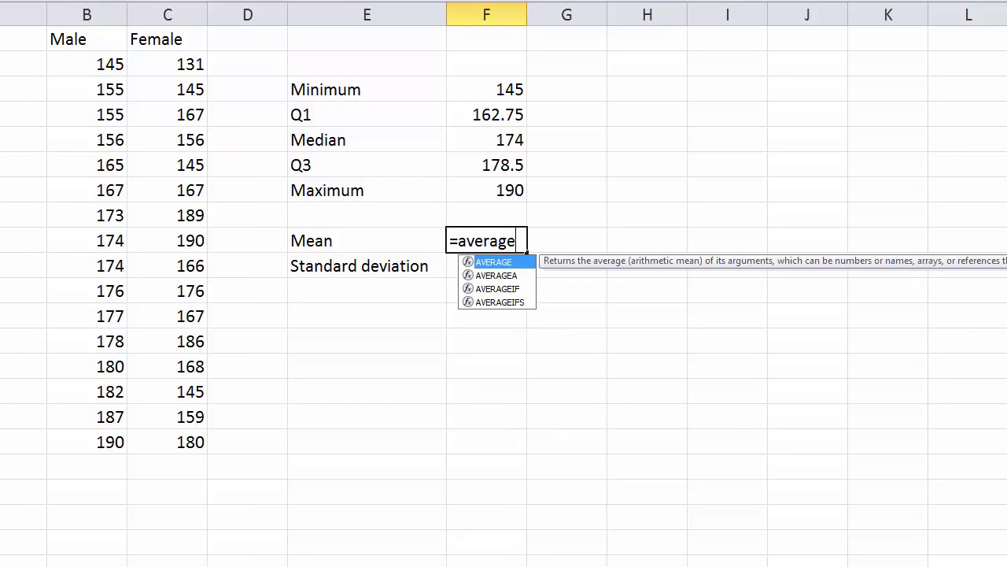
type("(")
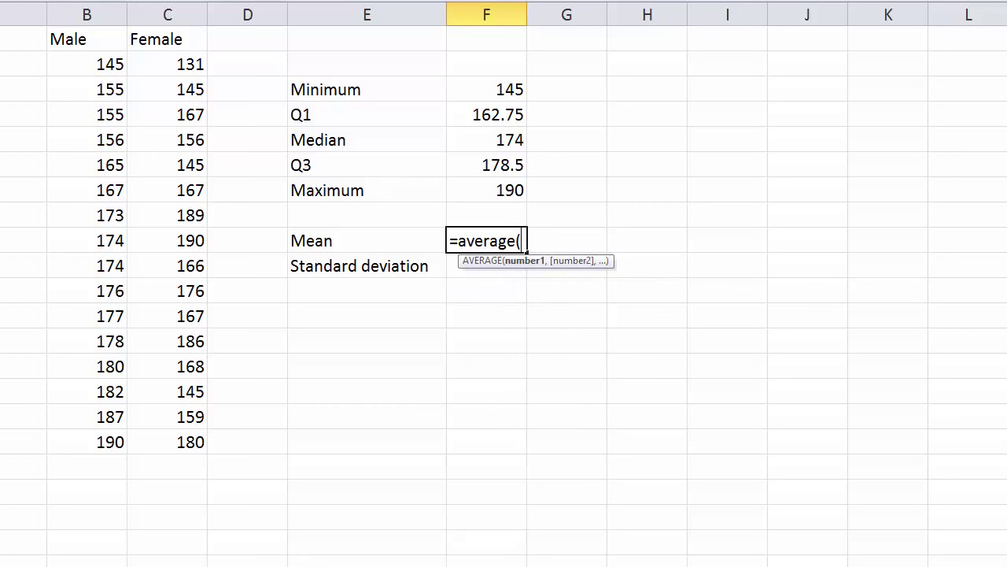
left_click_drag(111, 63, 111, 442)
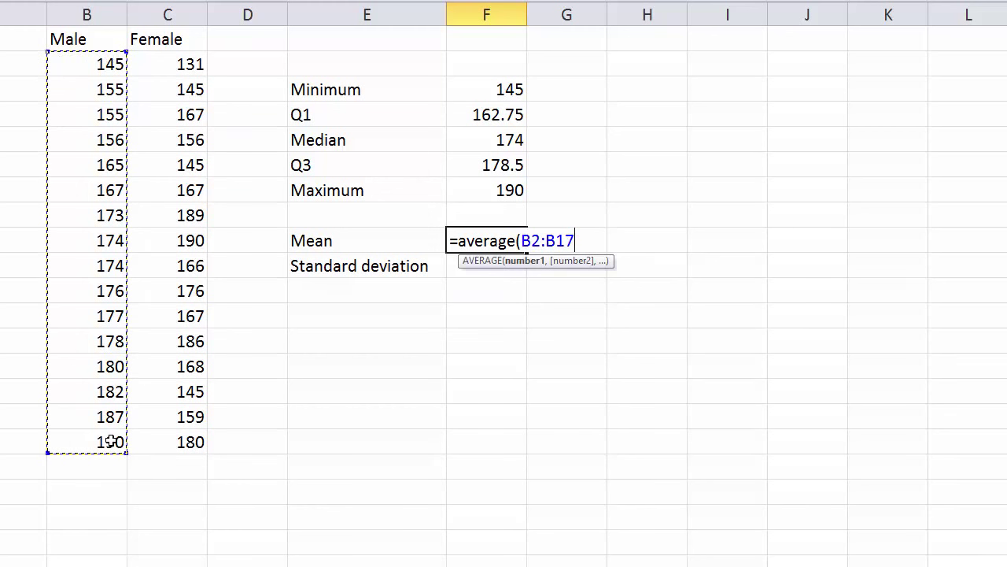
type(")")
key("Return")
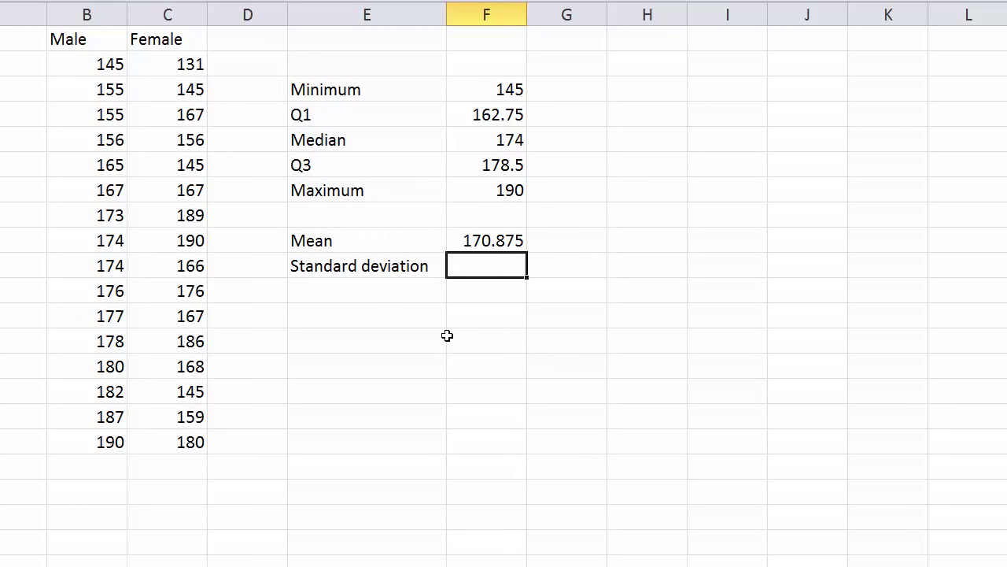
Step: Enter =STDEV.S(B2:B17) beside Standard deviation to get 12.6905
type("=stdev")
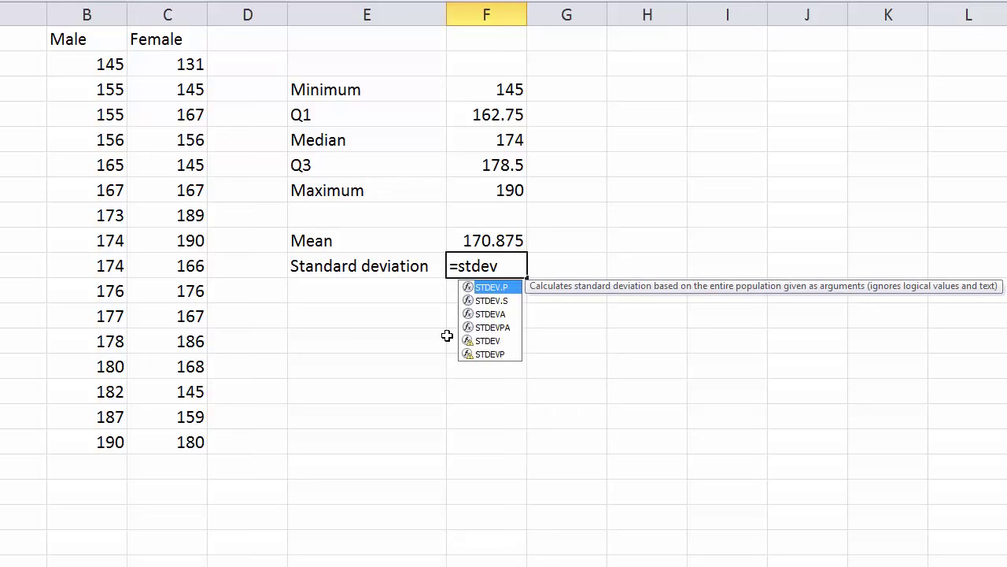
type(".s(")
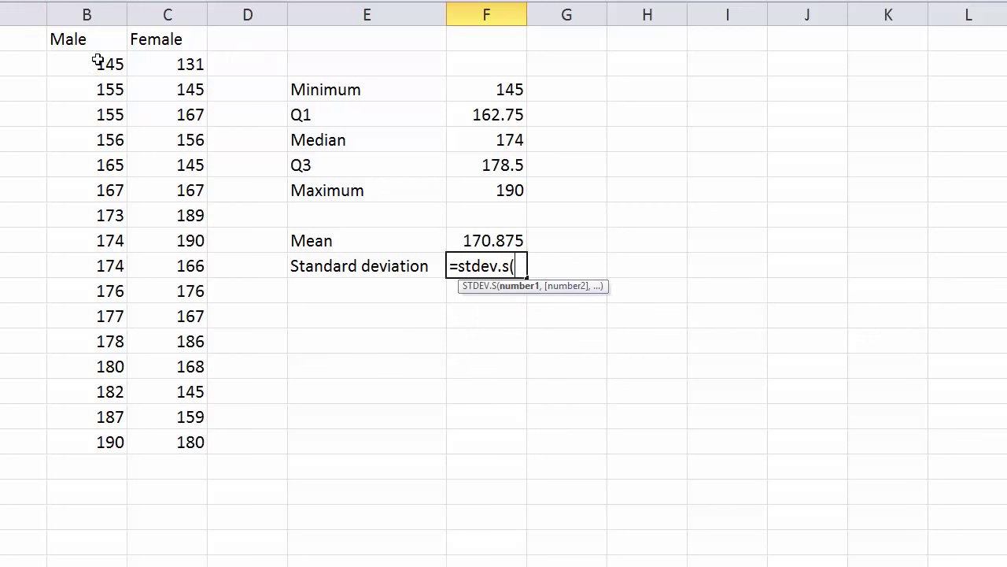
left_click_drag(97, 63, 92, 436)
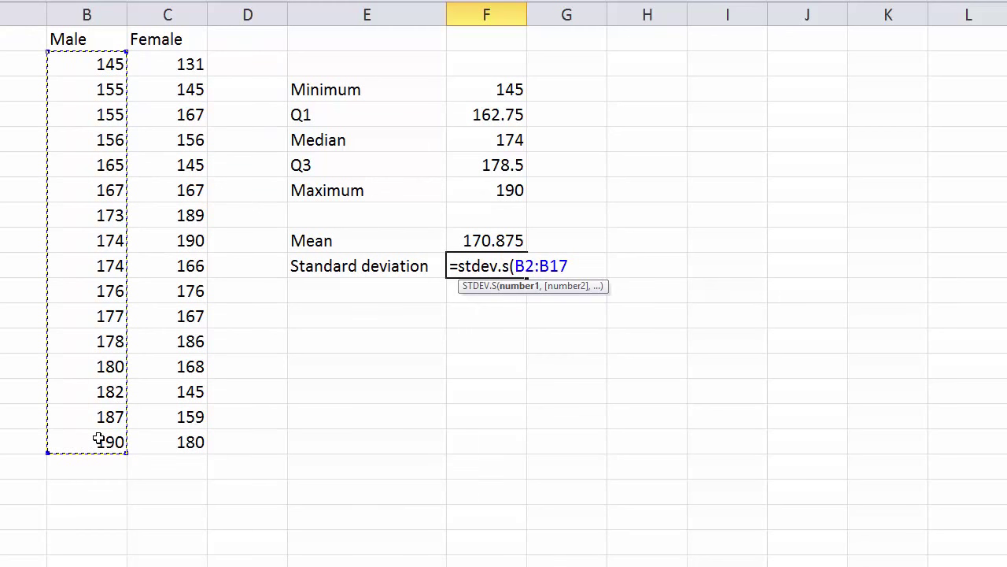
type(")")
key("Return")
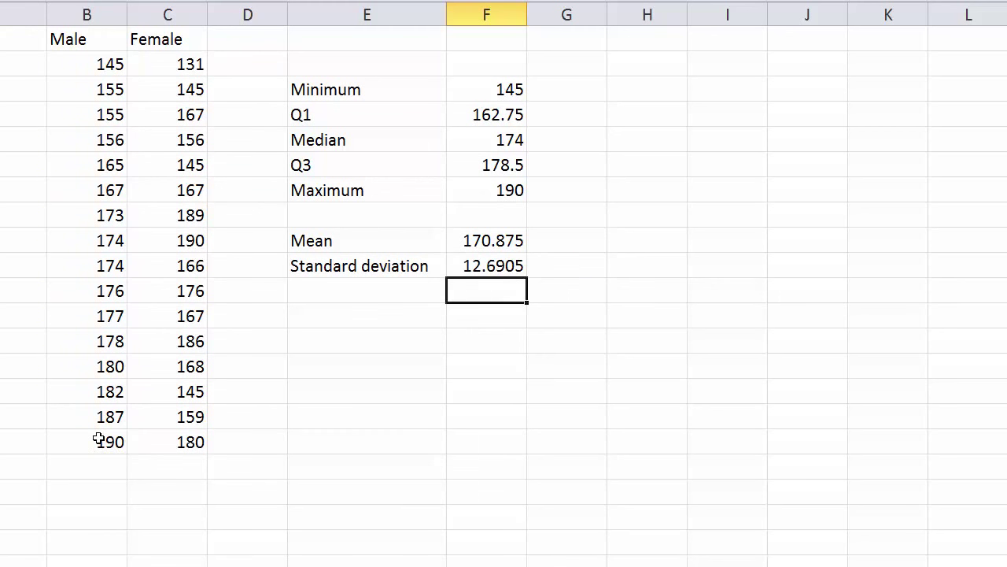
Step: Add the column headings 'Male' and 'Female' above the two results columns
left_click(498, 63)
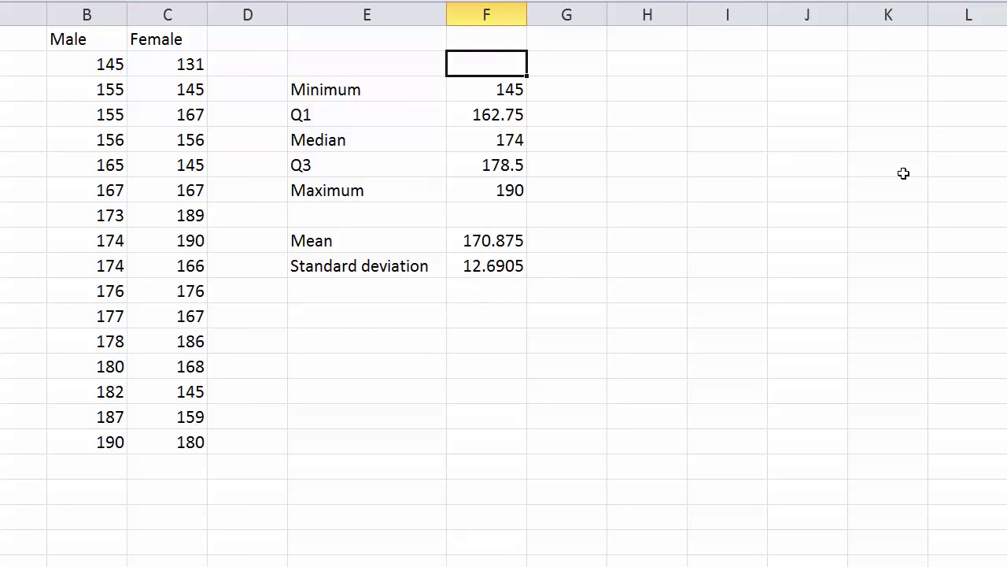
type("Male")
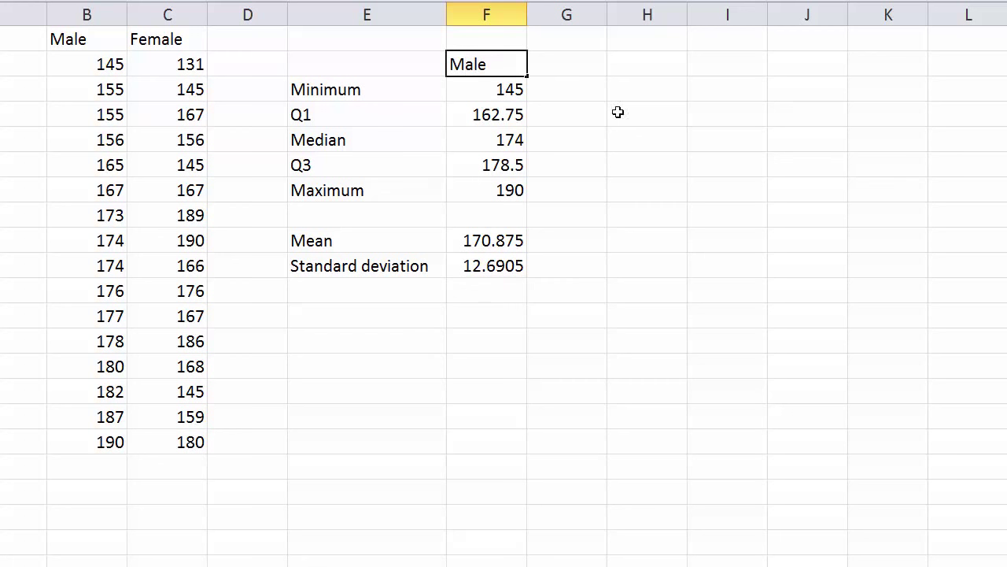
left_click(557, 62)
type("Female")
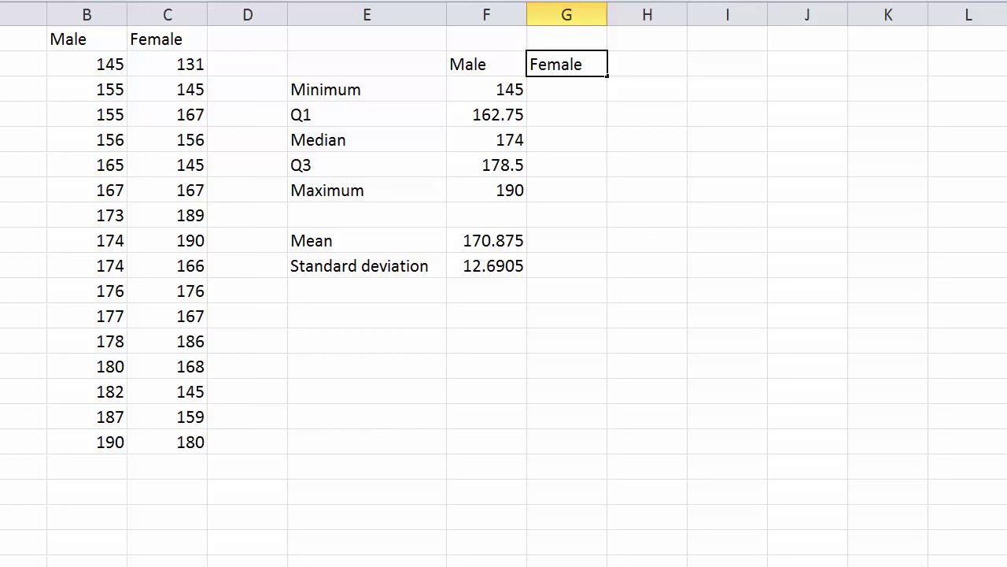
key("Return")
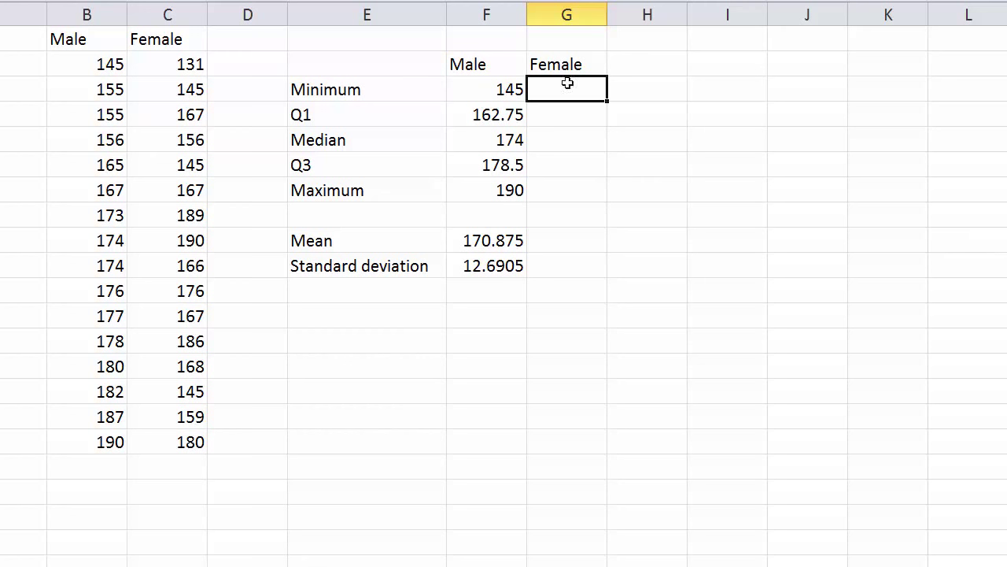
left_click_drag(490, 89, 508, 266)
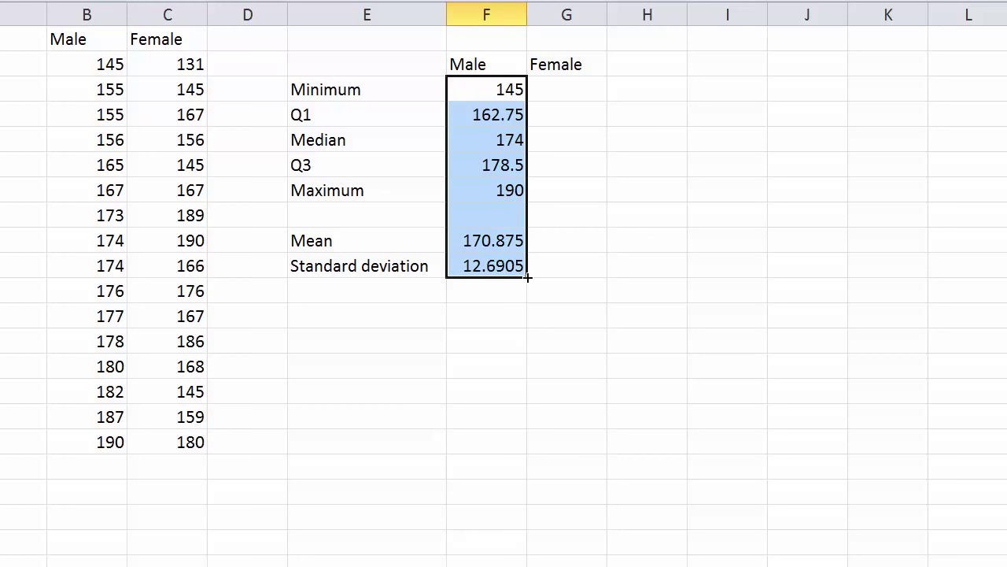
Step: Copy the summary formulas into the Female column and verify they reference C2:C15
left_click_drag(527, 276, 606, 277)
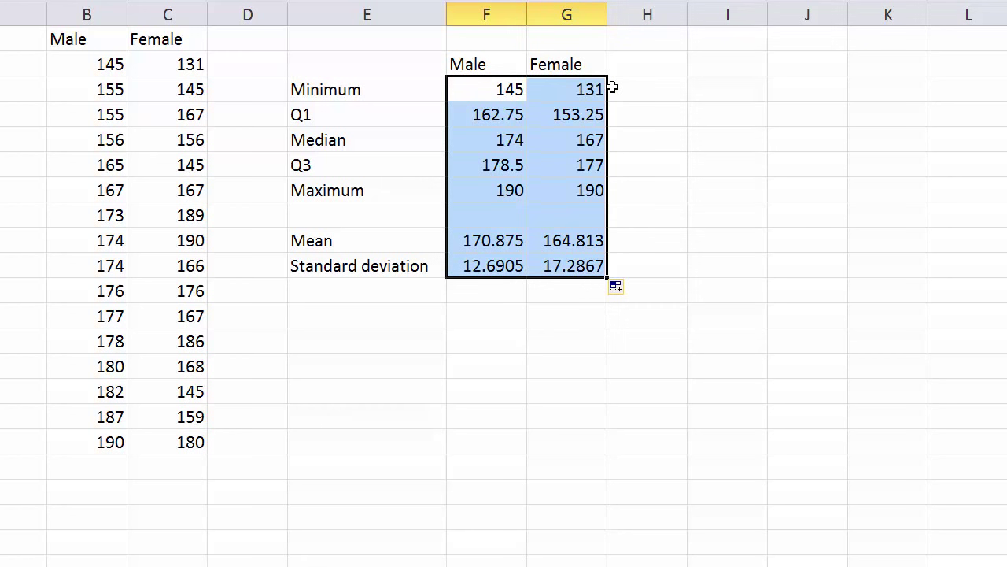
left_click(506, 89)
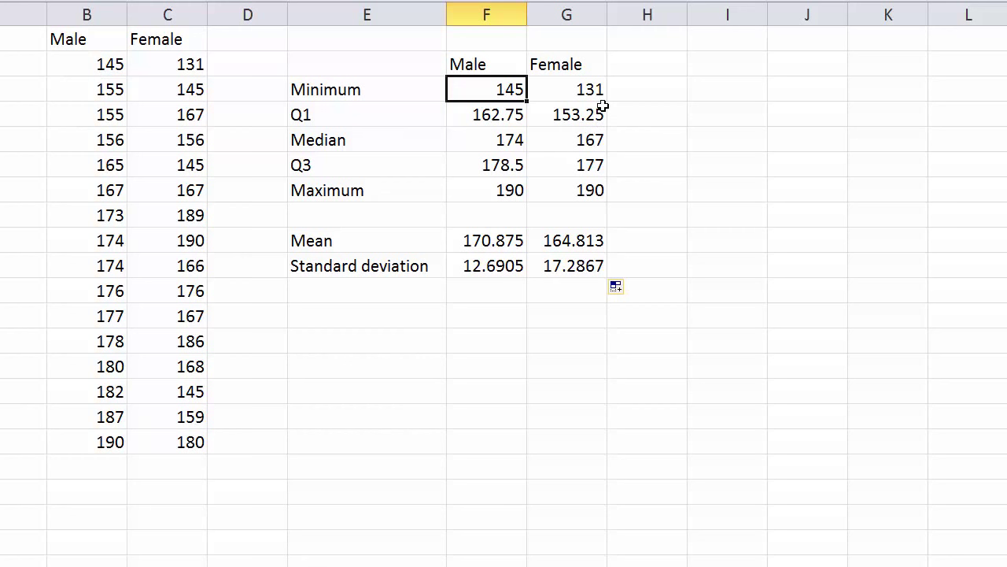
left_click(563, 91)
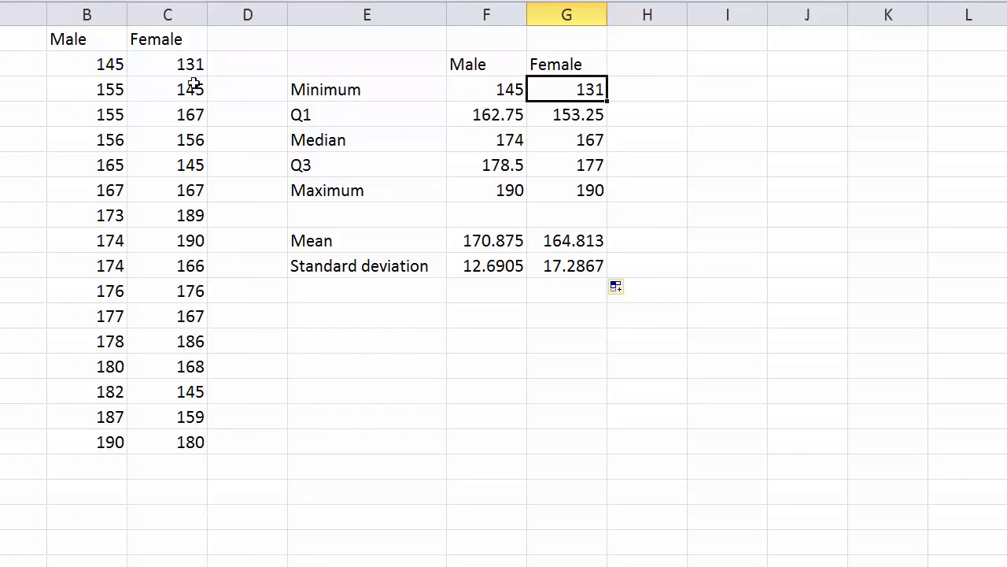
left_click_drag(193, 67, 188, 442)
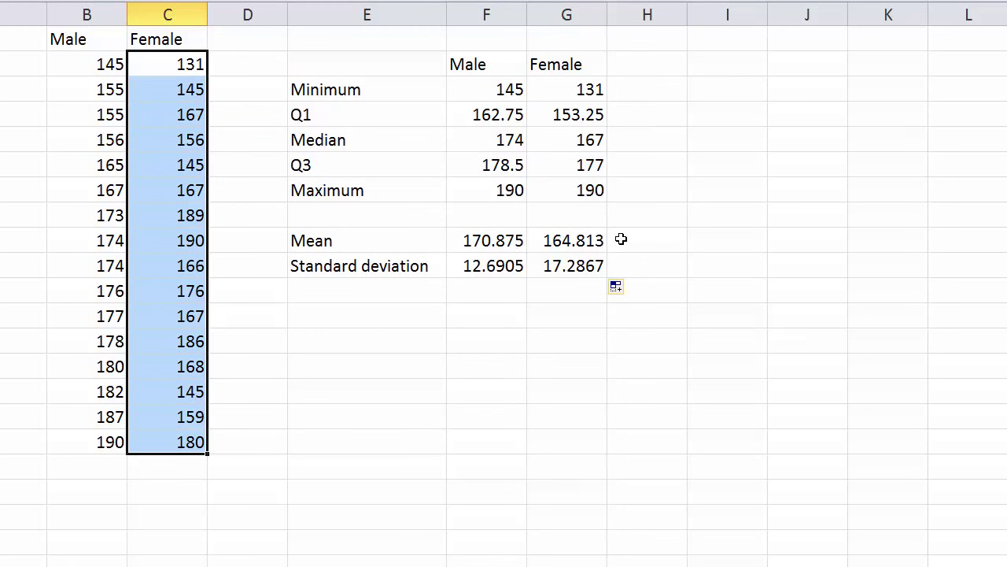